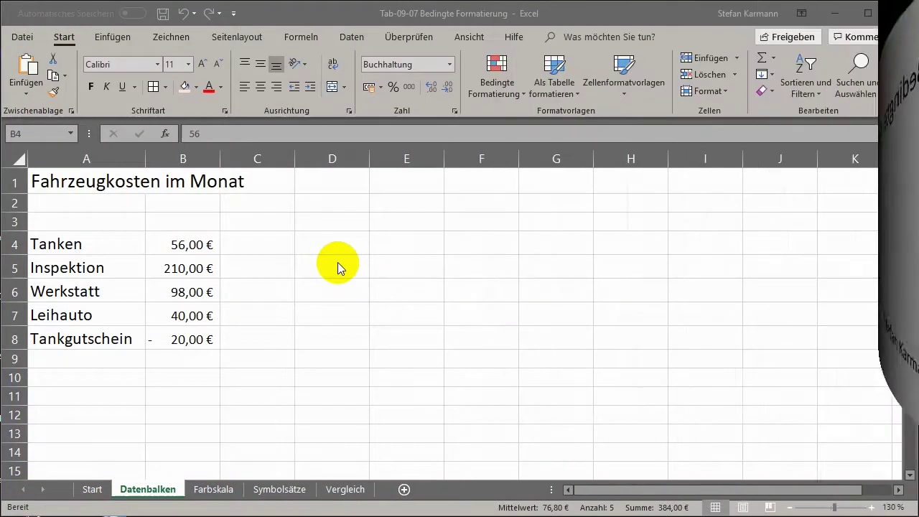
# - Add blue gradient fill data bars to the vehicle cost values in B4:B7
pyautogui.click(198, 246)
pyautogui.click(251, 259)
pyautogui.moveTo(189, 244); pyautogui.dragTo(184, 309)
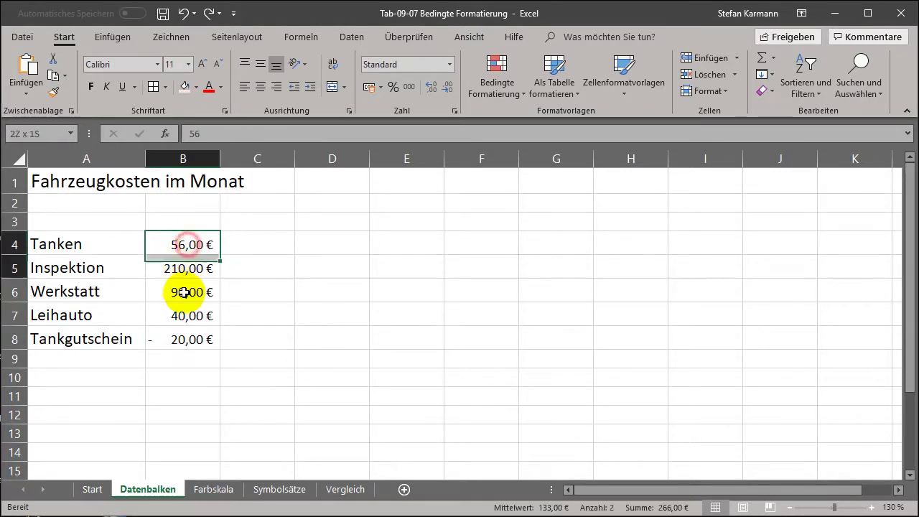
pyautogui.click(179, 343)
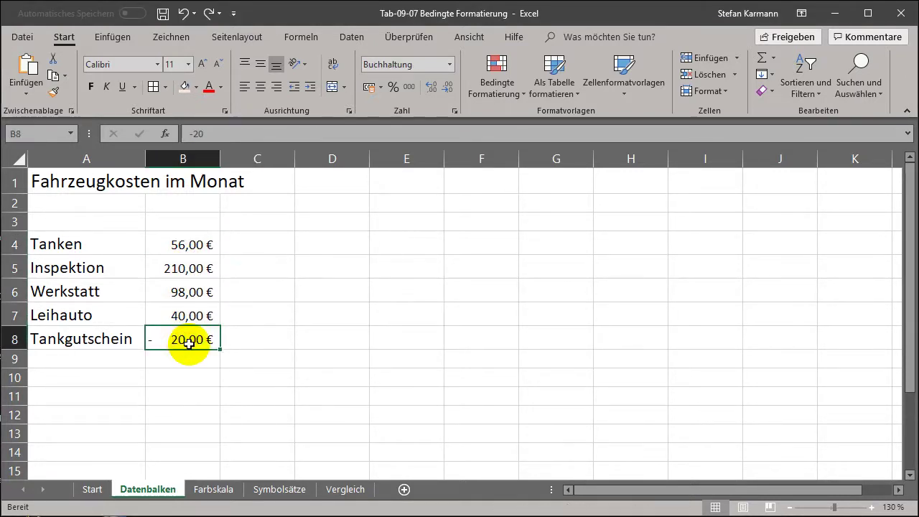
pyautogui.moveTo(187, 246); pyautogui.dragTo(186, 316)
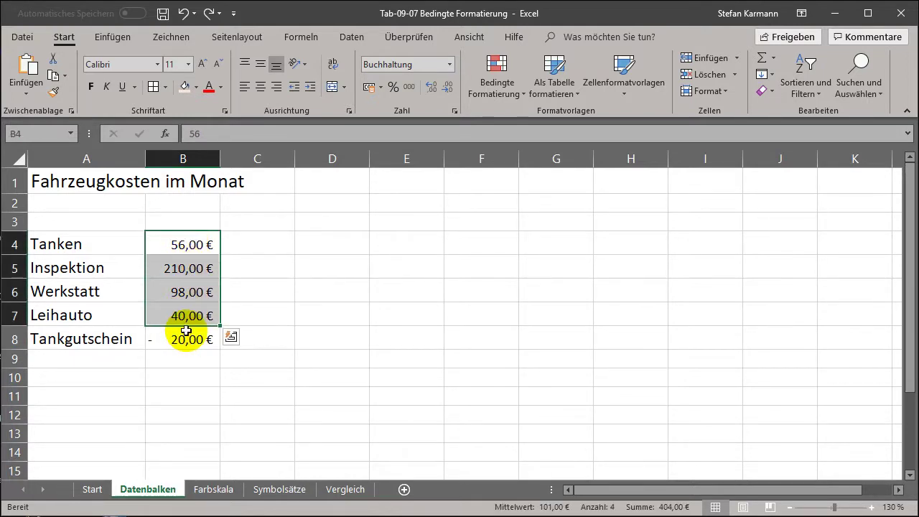
pyautogui.click(517, 91)
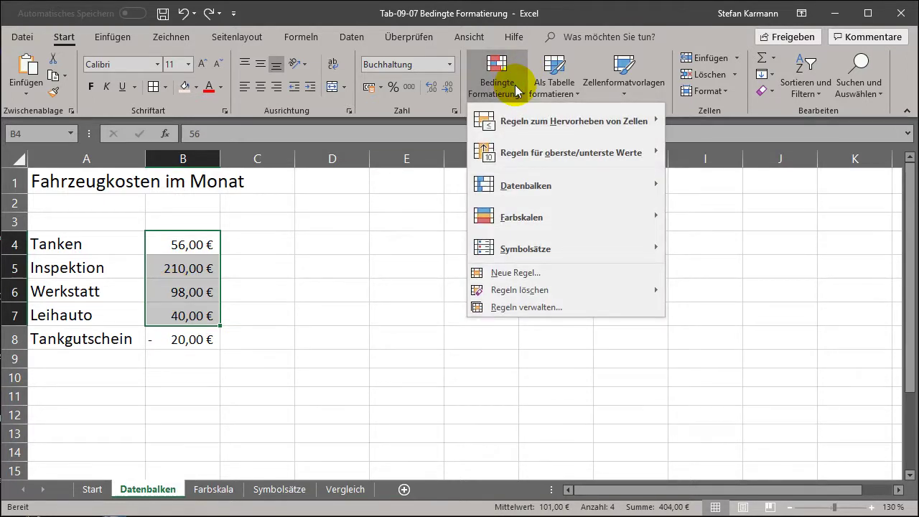
pyautogui.moveTo(513, 185)
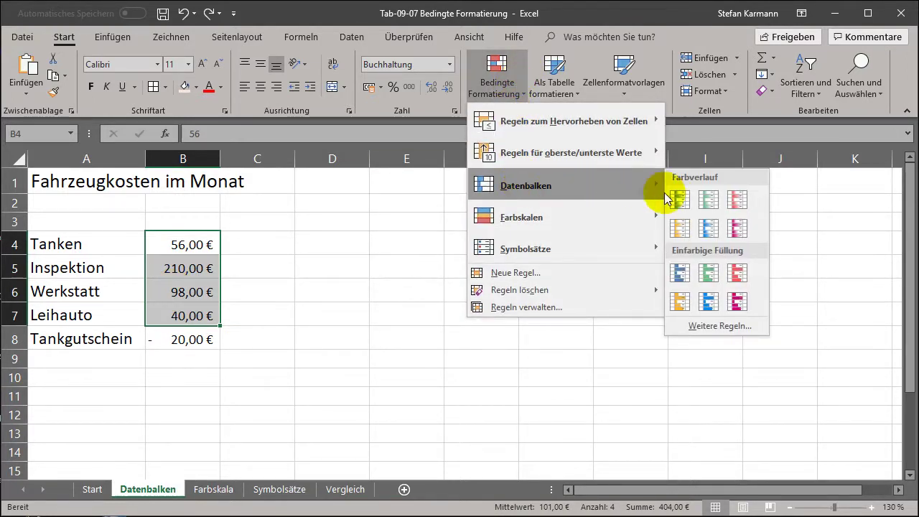
pyautogui.click(708, 228)
pyautogui.click(248, 282)
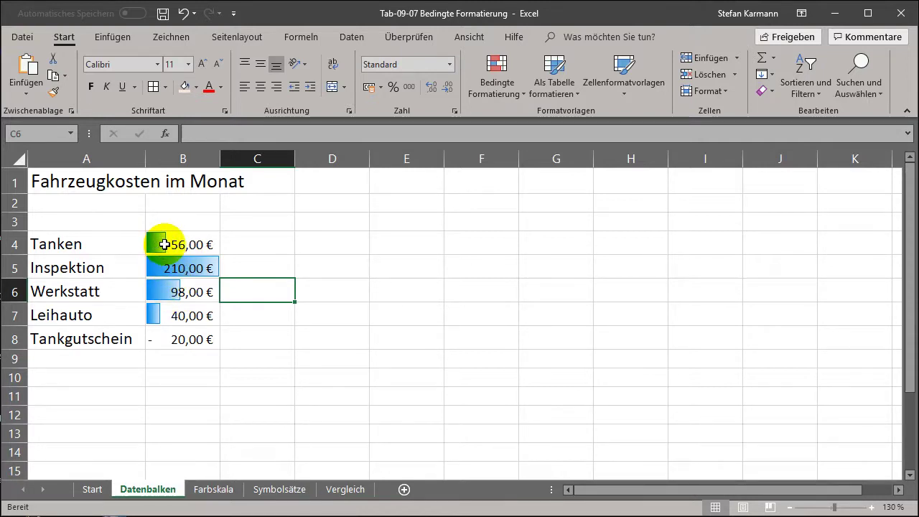
# - Apply blue gradient data bars to B4:B8 so the negative voucher gets a red bar
pyautogui.moveTo(181, 243); pyautogui.dragTo(180, 338)
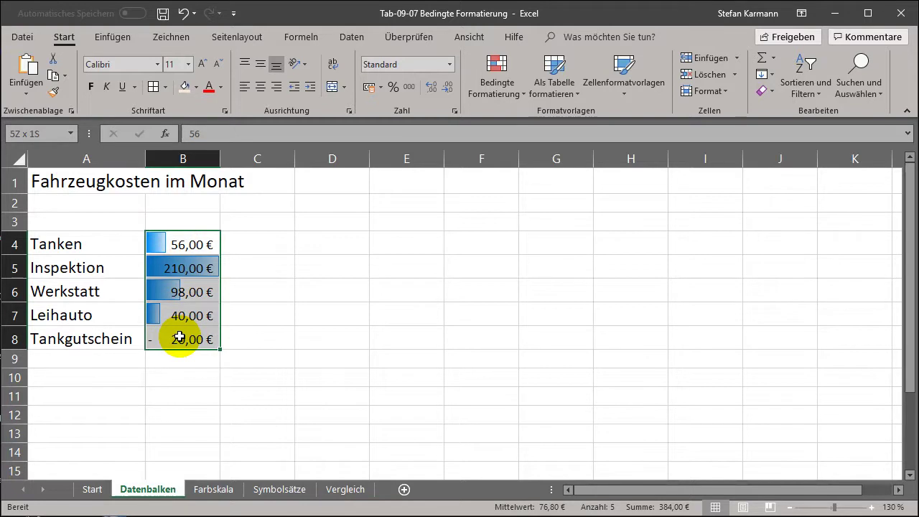
pyautogui.click(520, 89)
pyautogui.moveTo(532, 186)
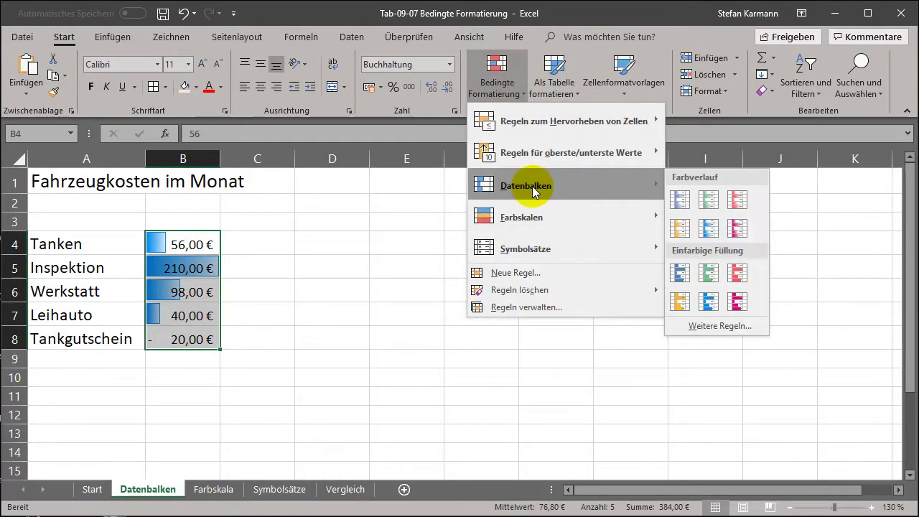
pyautogui.click(708, 227)
pyautogui.click(409, 409)
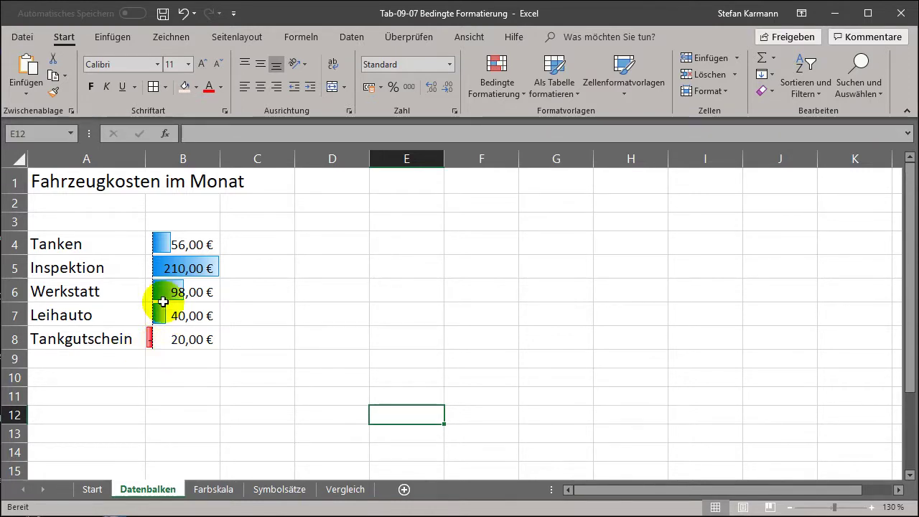
pyautogui.click(191, 237)
pyautogui.moveTo(191, 238); pyautogui.dragTo(188, 336)
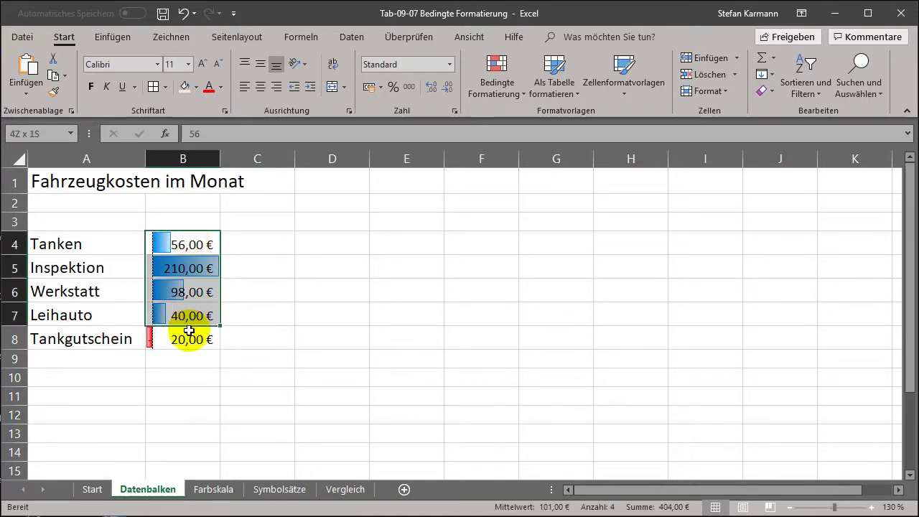
# - Set a custom data bar rule with solid border and right-to-left bar direction
pyautogui.click(519, 92)
pyautogui.moveTo(522, 190)
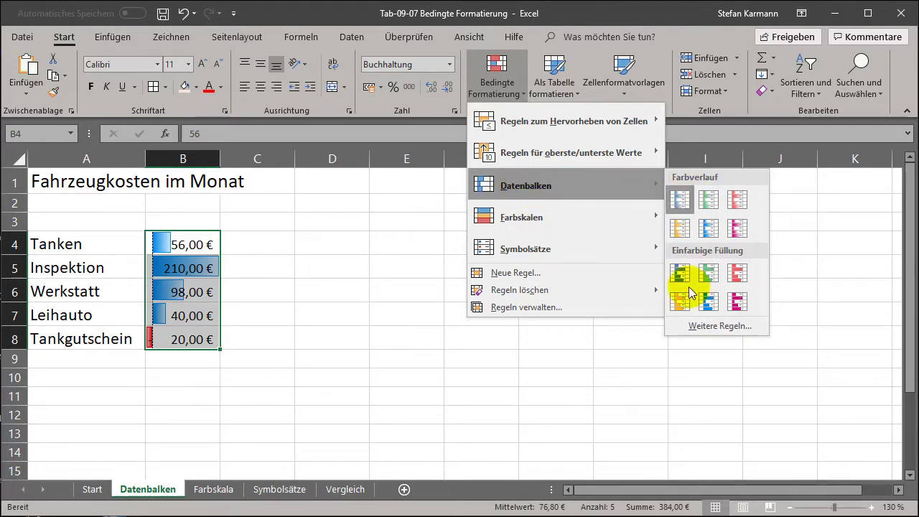
pyautogui.click(716, 326)
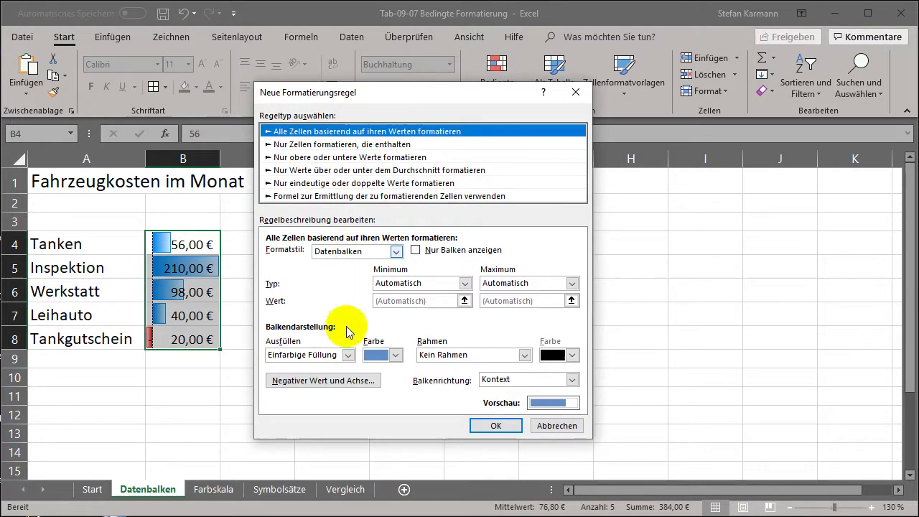
pyautogui.moveTo(436, 96); pyautogui.dragTo(451, 56)
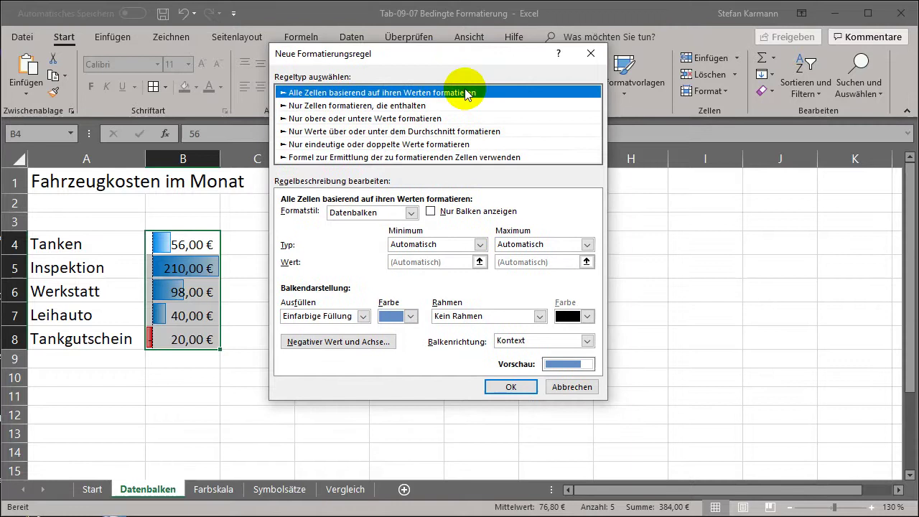
pyautogui.click(415, 315)
pyautogui.click(415, 315)
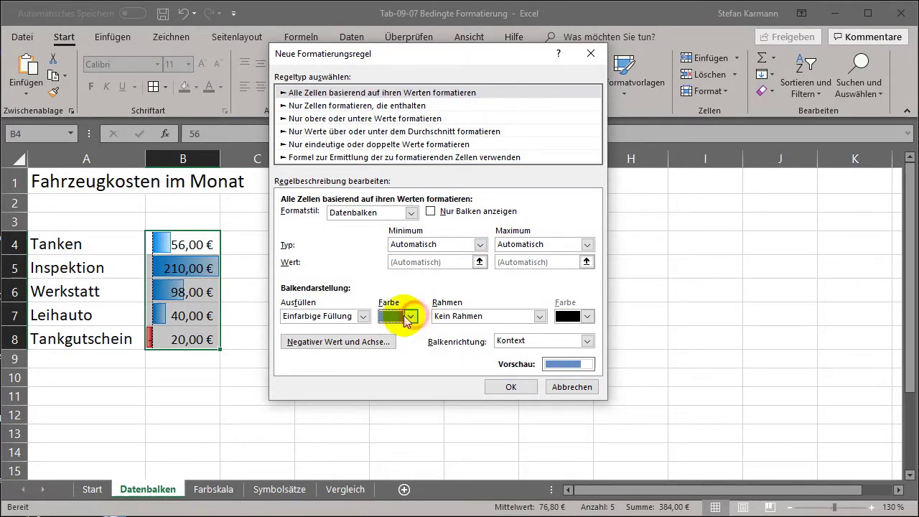
pyautogui.click(539, 316)
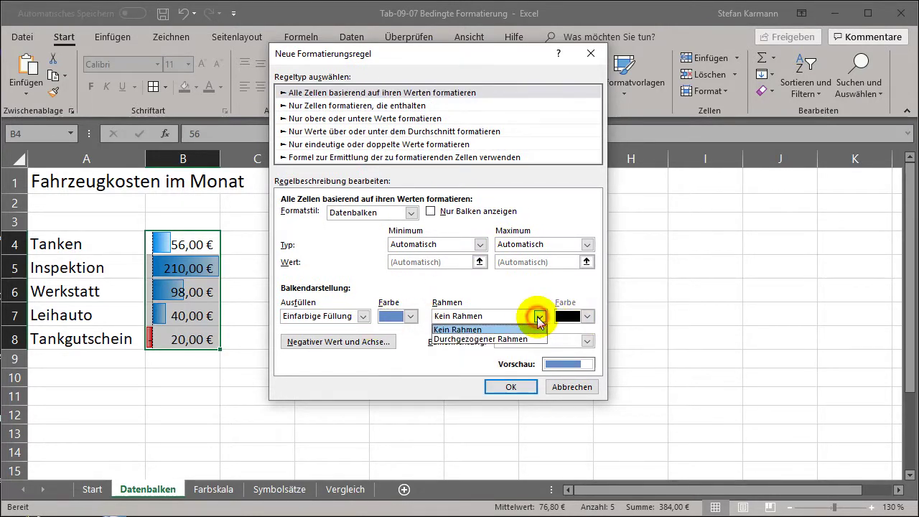
pyautogui.click(462, 336)
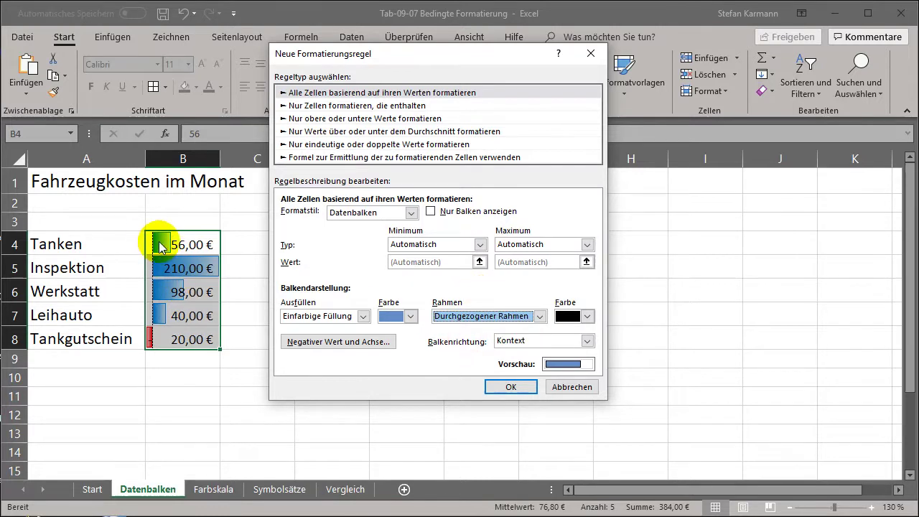
pyautogui.click(587, 340)
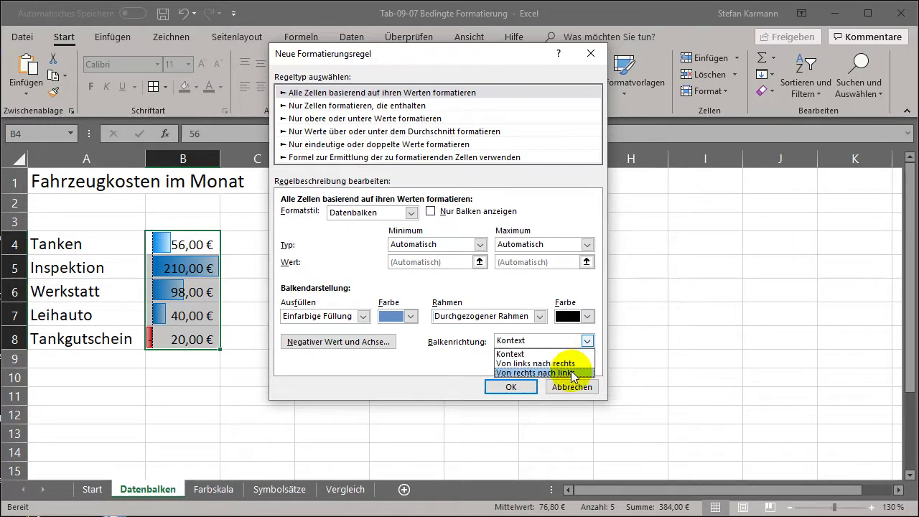
pyautogui.click(571, 372)
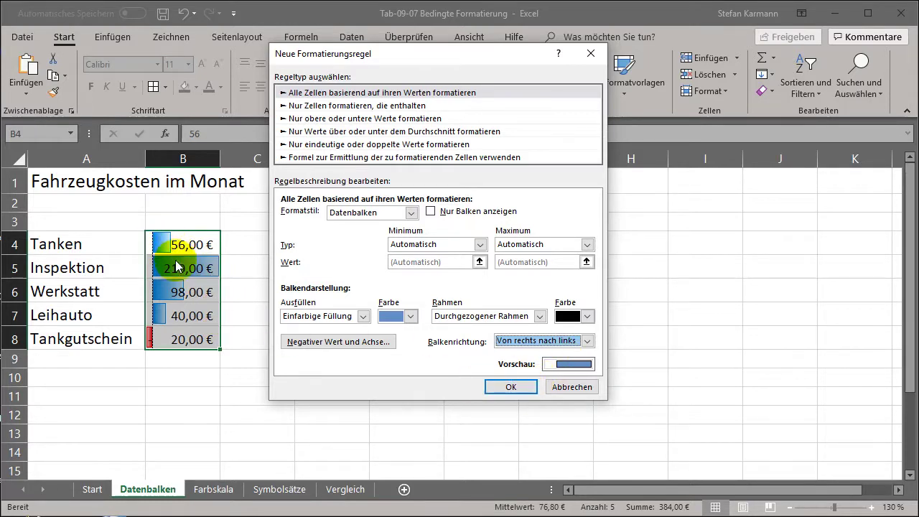
pyautogui.click(514, 388)
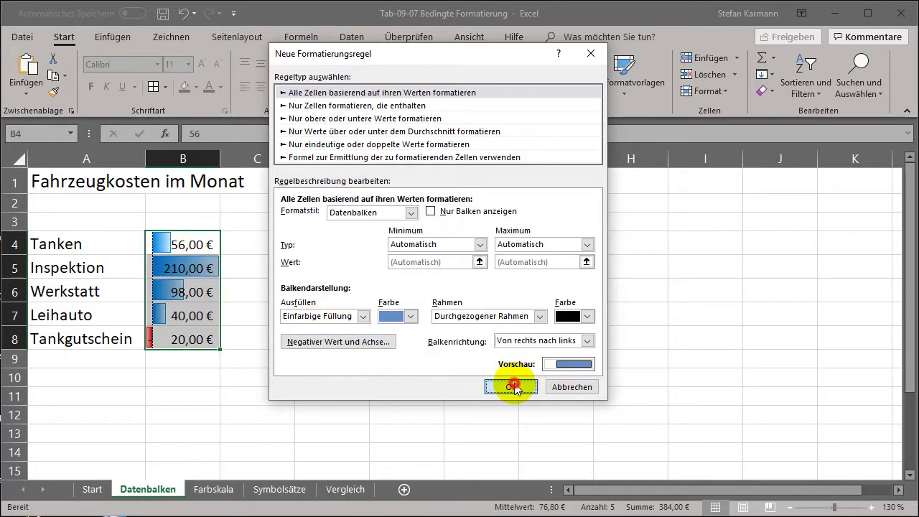
pyautogui.click(517, 386)
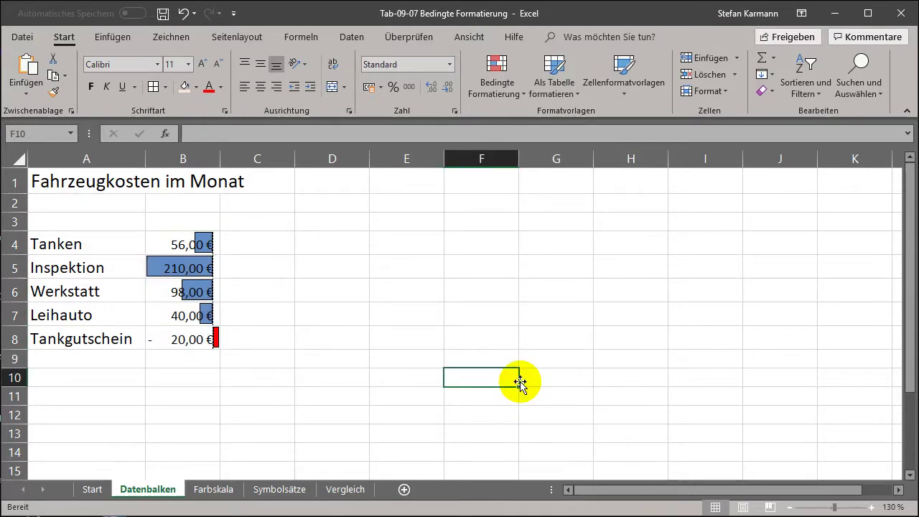
# - Go to the Farbskala sheet and select the rain-day values B4:M6
pyautogui.click(216, 489)
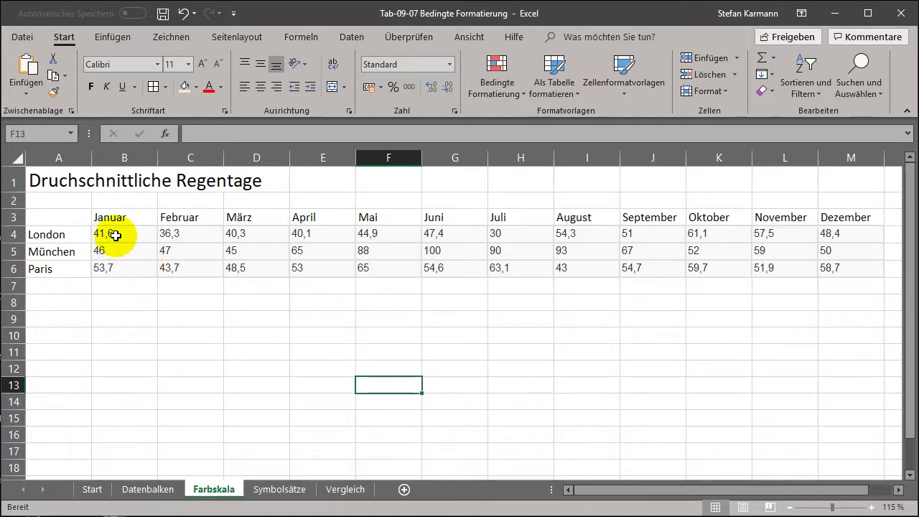
pyautogui.moveTo(110, 233); pyautogui.dragTo(844, 265)
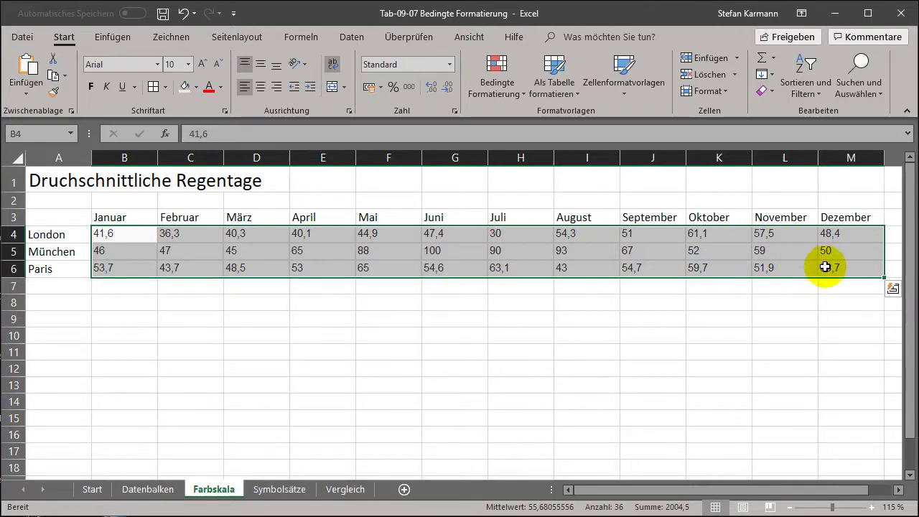
# - Apply the blue-white-red colour scale preset to the rain days in B4:M6
pyautogui.click(503, 88)
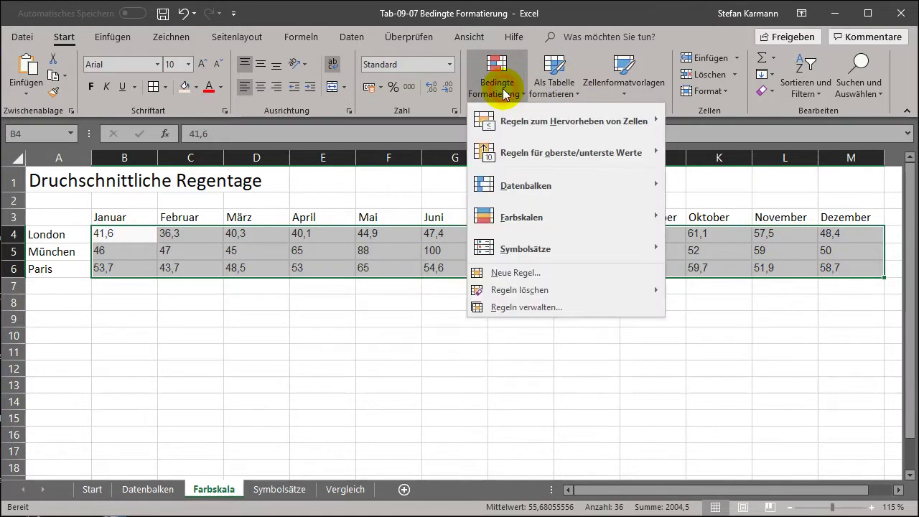
pyautogui.moveTo(532, 227)
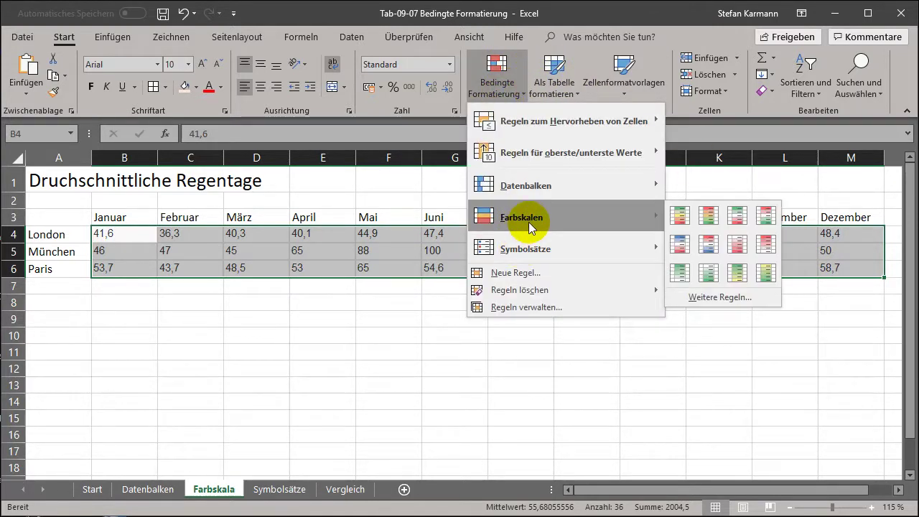
pyautogui.click(708, 244)
pyautogui.click(610, 379)
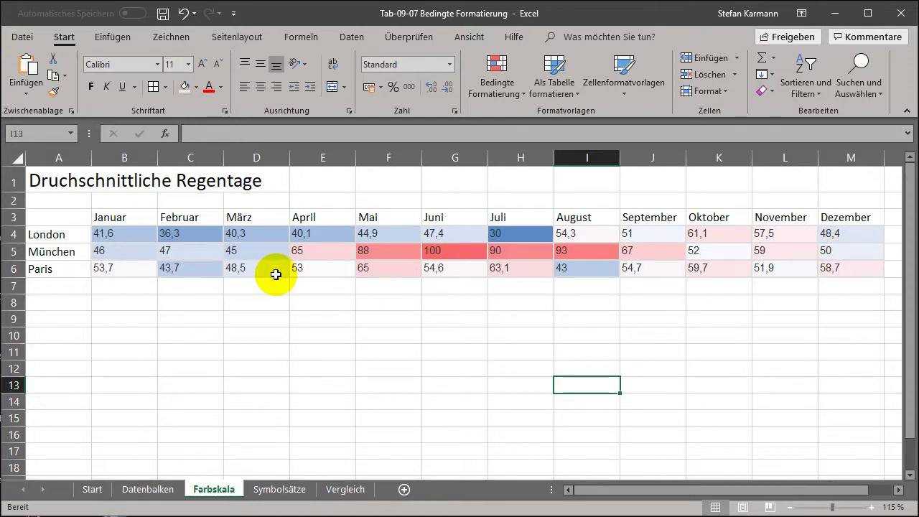
# - Reselect B4:M6 and show the Farbskalen colour-scale choices
pyautogui.moveTo(131, 233)
pyautogui.mouseDown()
pyautogui.moveTo(790, 248)
pyautogui.moveTo(847, 273)
pyautogui.mouseUp()
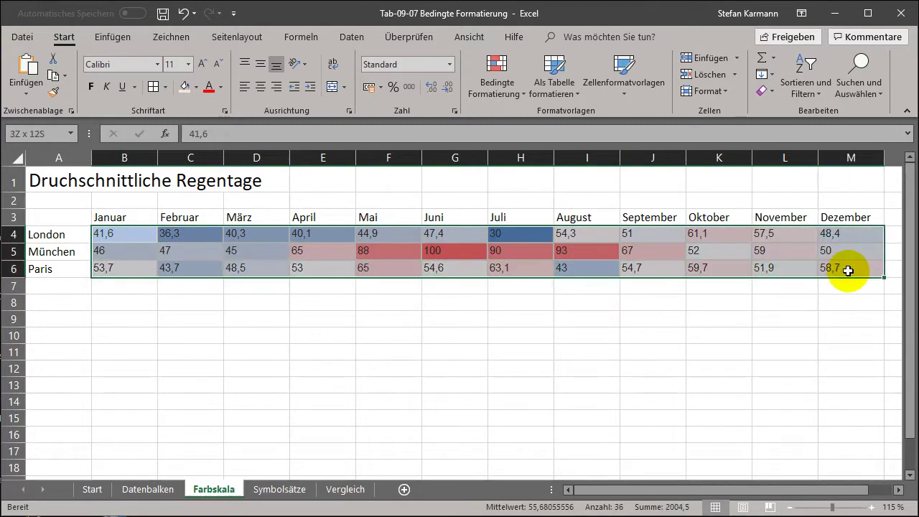
pyautogui.click(513, 93)
pyautogui.moveTo(532, 257)
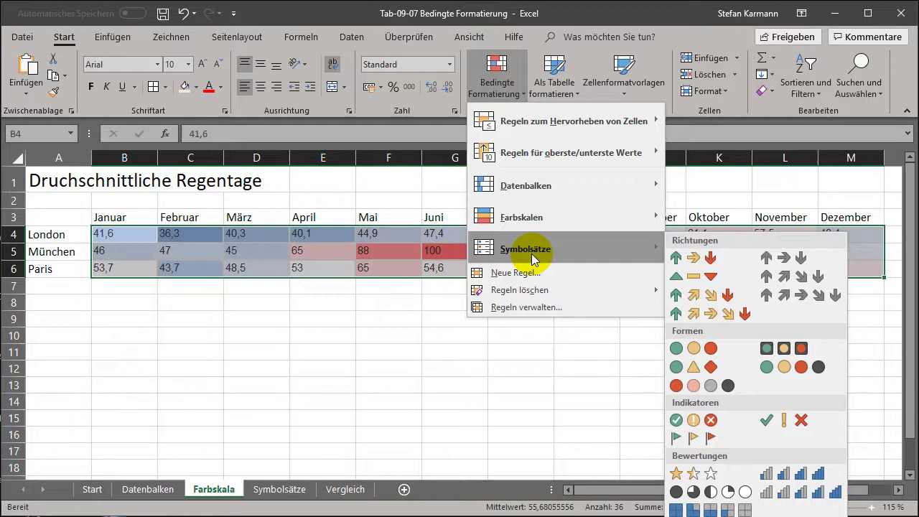
pyautogui.moveTo(522, 217)
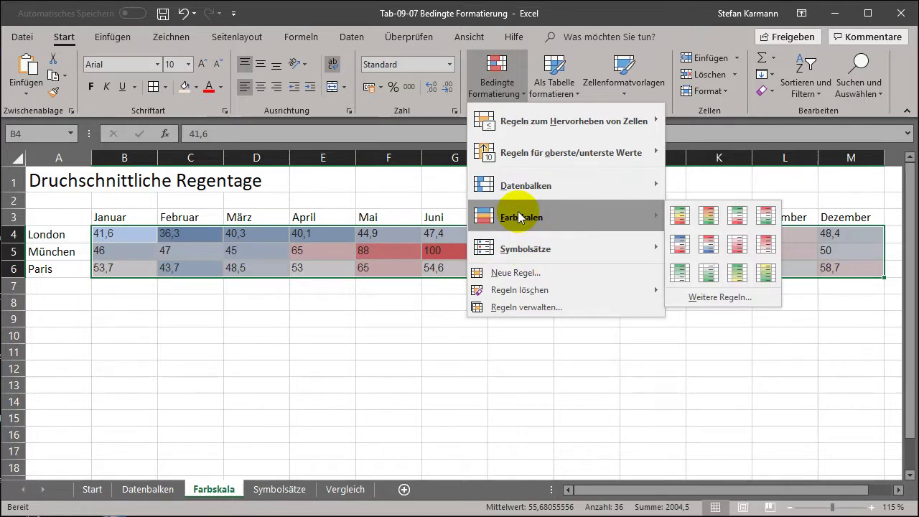
# - Start a custom 3-colour scale rule with its midpoint set to the number 40
pyautogui.click(720, 298)
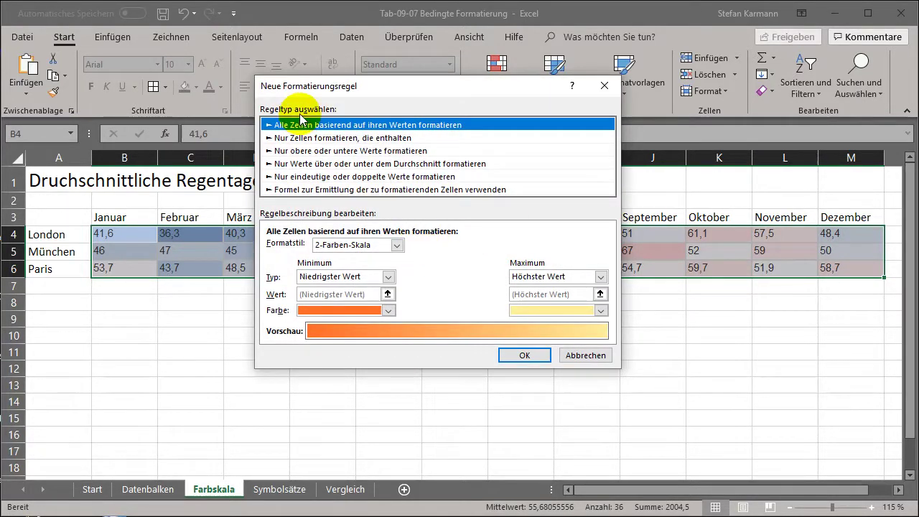
pyautogui.click(397, 246)
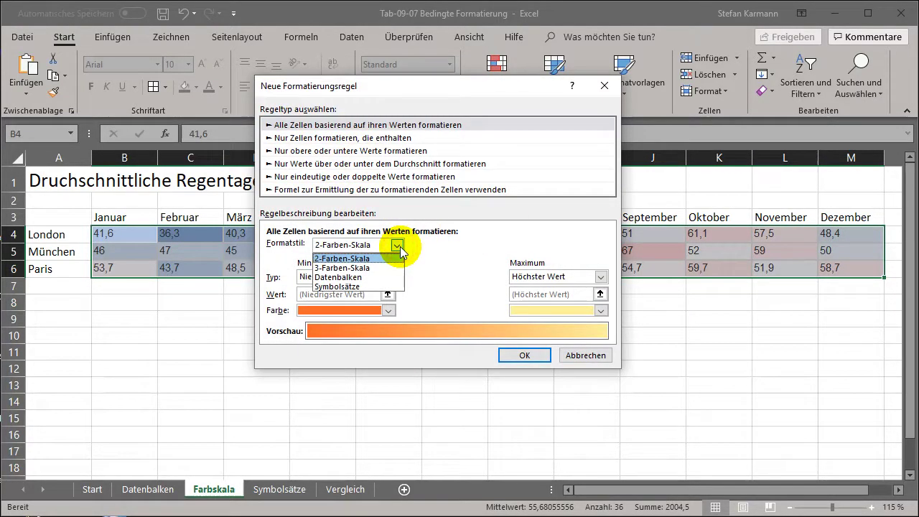
pyautogui.click(354, 268)
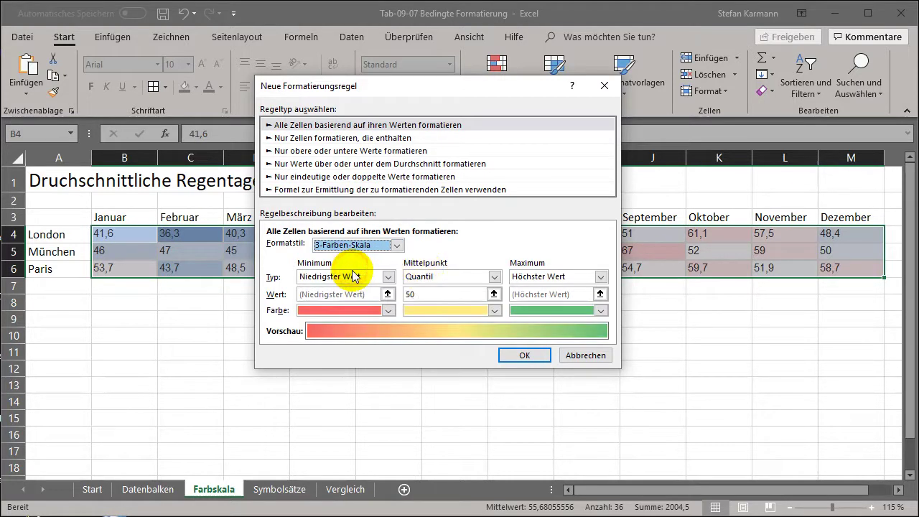
pyautogui.click(493, 277)
pyautogui.click(441, 291)
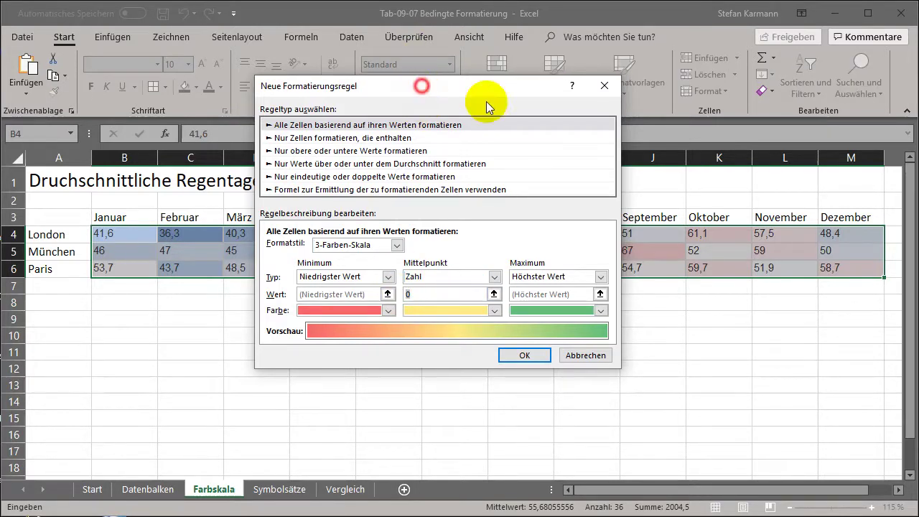
pyautogui.moveTo(421, 86)
pyautogui.mouseDown()
pyautogui.moveTo(686, 186)
pyautogui.moveTo(584, 294)
pyautogui.moveTo(589, 192)
pyautogui.moveTo(617, 267)
pyautogui.moveTo(601, 42)
pyautogui.mouseUp()
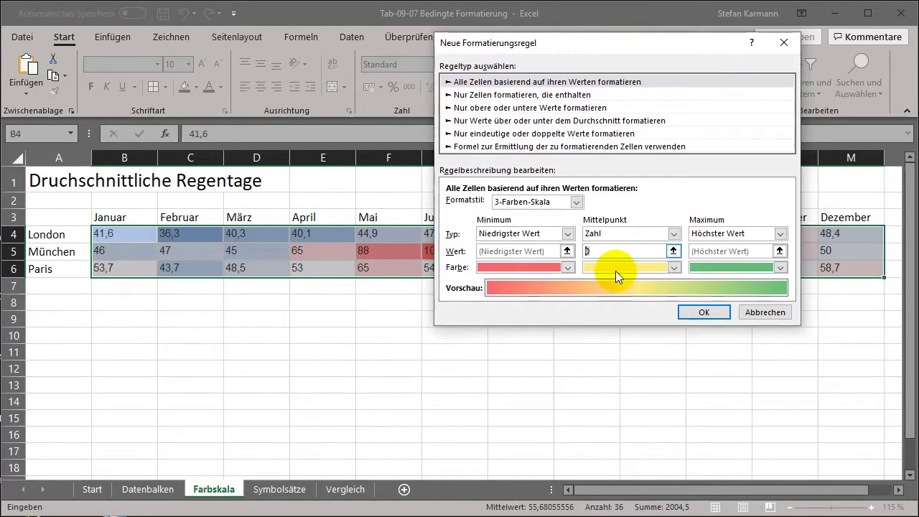
pyautogui.write('4')
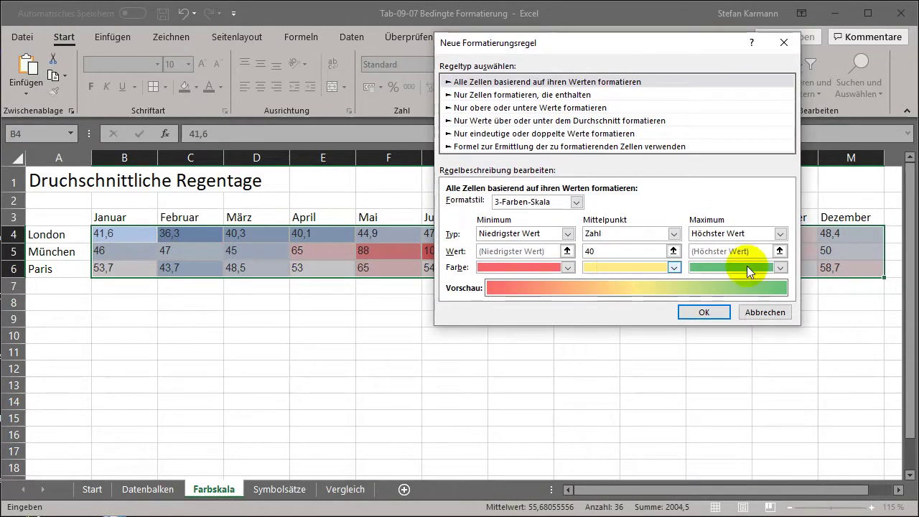
# - Colour the scale green minimum, white midpoint and red maximum, and confirm the rule
pyautogui.click(674, 267)
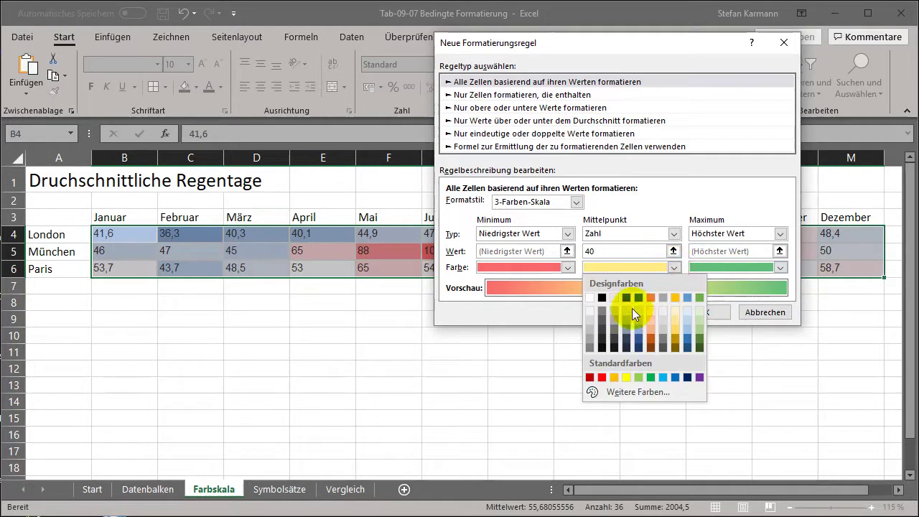
pyautogui.click(591, 298)
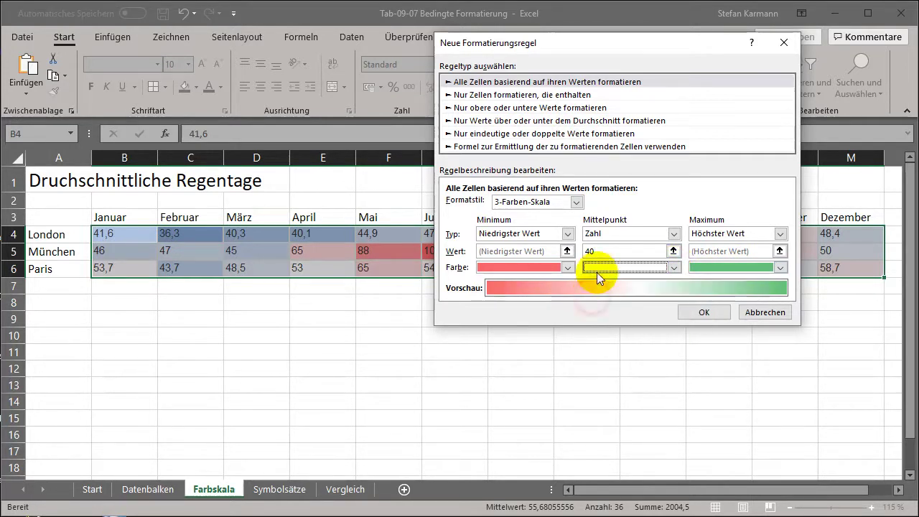
pyautogui.click(782, 268)
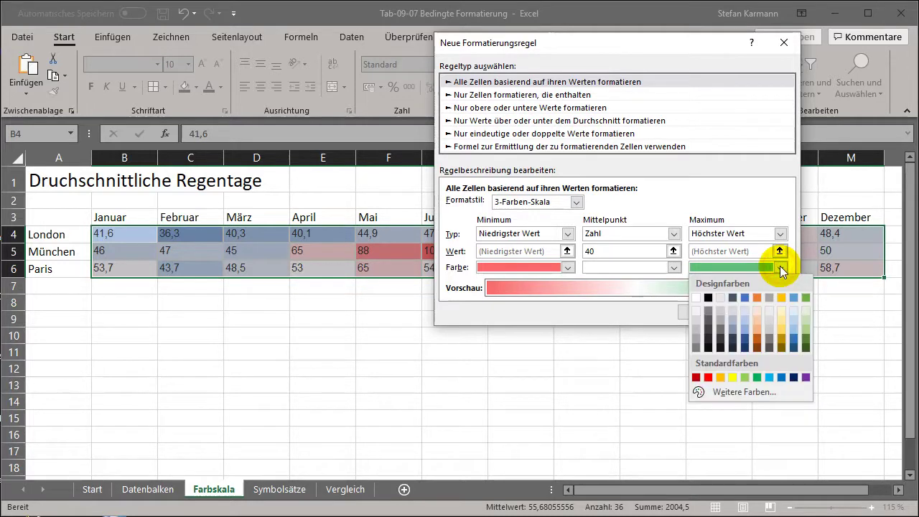
pyautogui.click(708, 377)
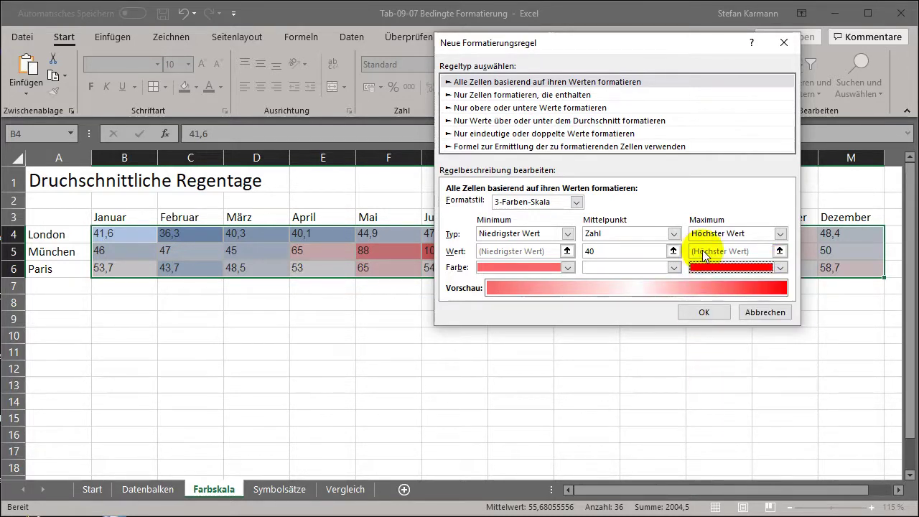
pyautogui.click(569, 268)
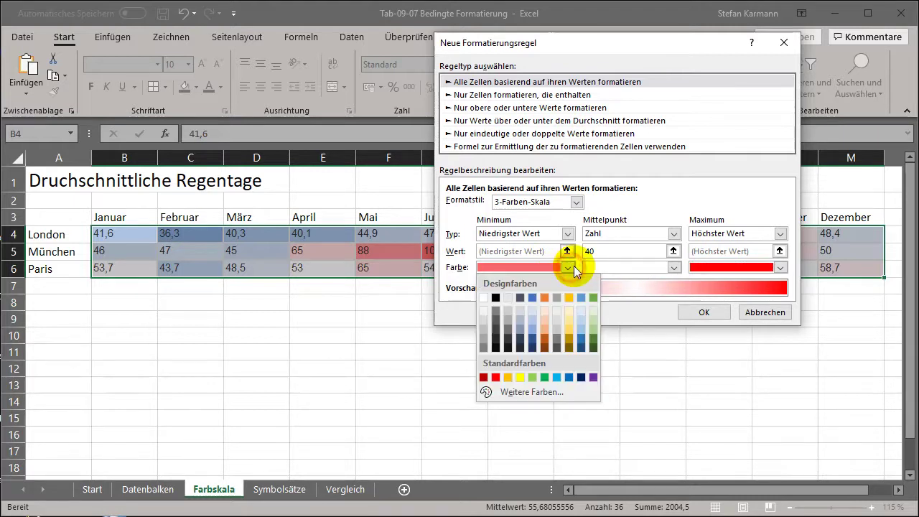
pyautogui.click(546, 375)
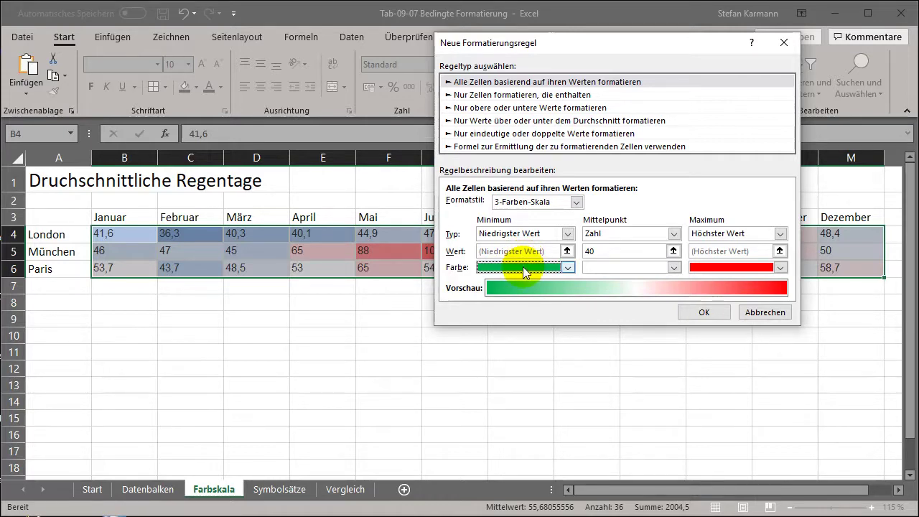
pyautogui.click(696, 314)
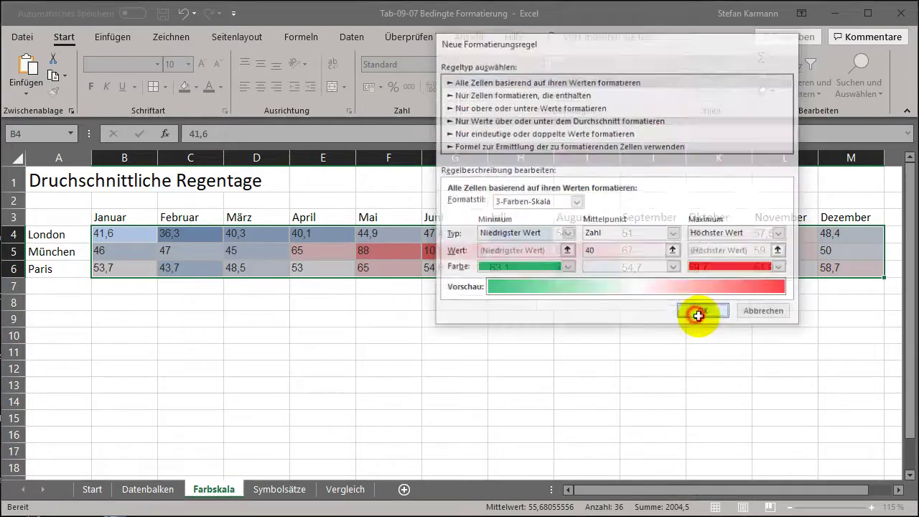
# - Inspect München's April–August rain-day colours, then move to the Symbolsätze sheet
pyautogui.click(607, 342)
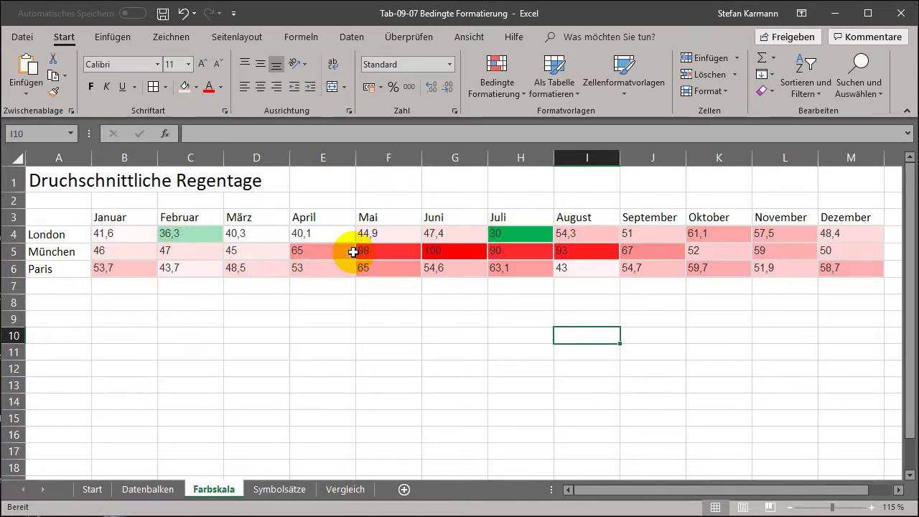
pyautogui.moveTo(352, 254); pyautogui.dragTo(587, 252)
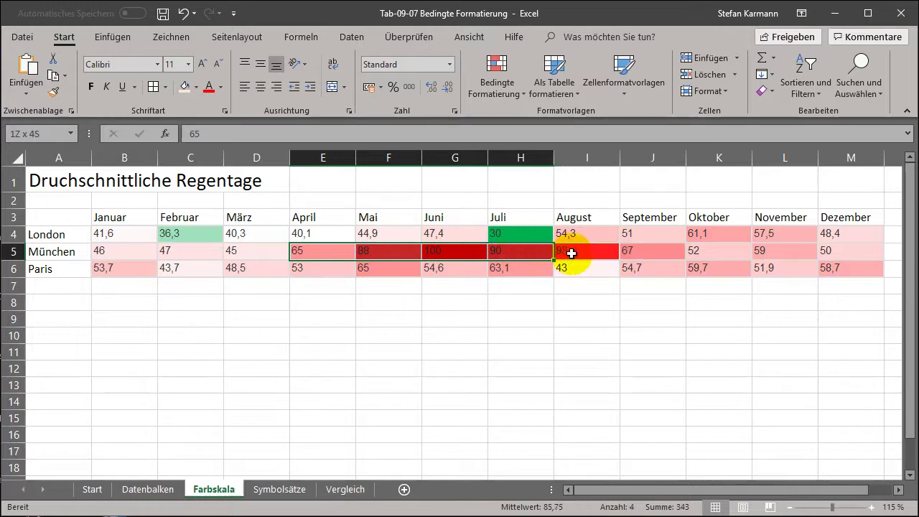
pyautogui.click(578, 334)
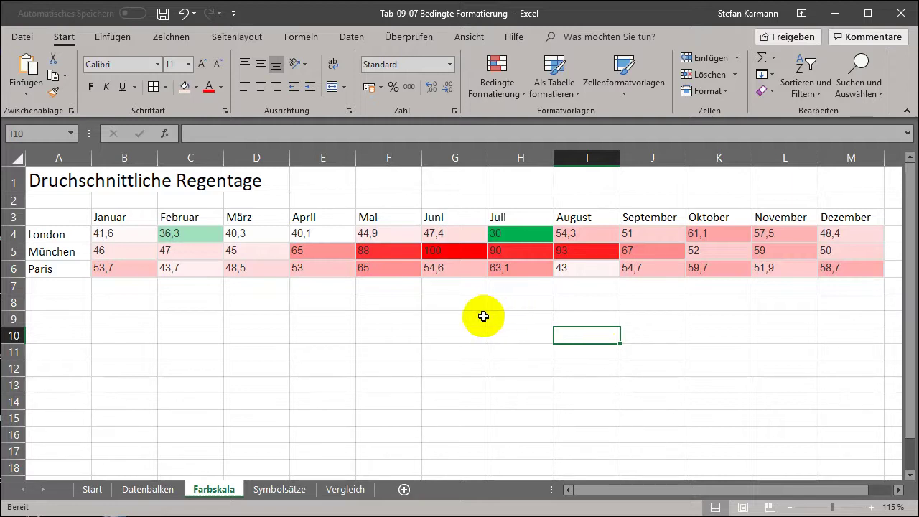
pyautogui.click(293, 494)
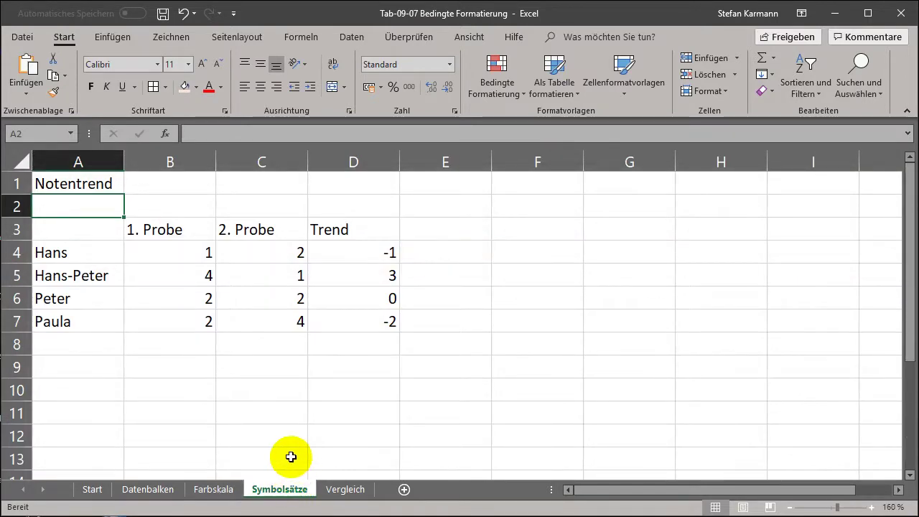
# - Select the Trend values D4:D7 (-1, 3, 0, -2)
pyautogui.click(407, 432)
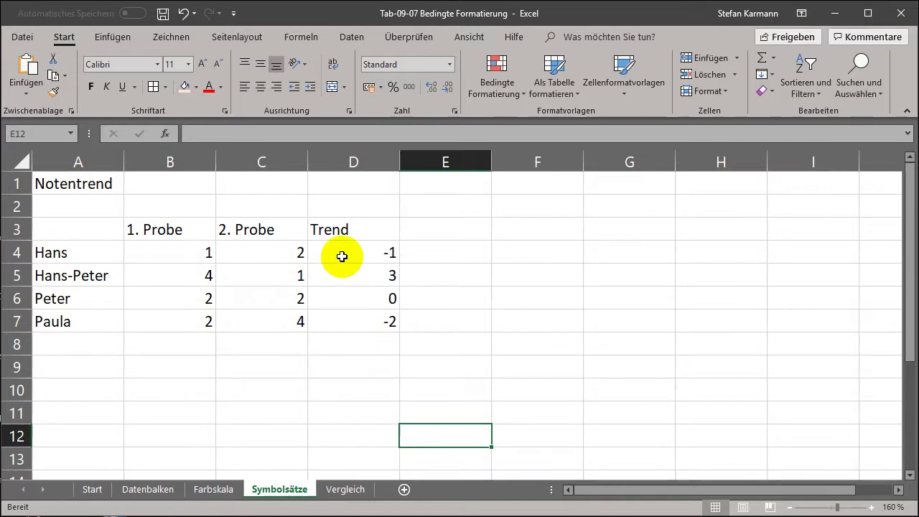
pyautogui.moveTo(342, 250); pyautogui.dragTo(348, 320)
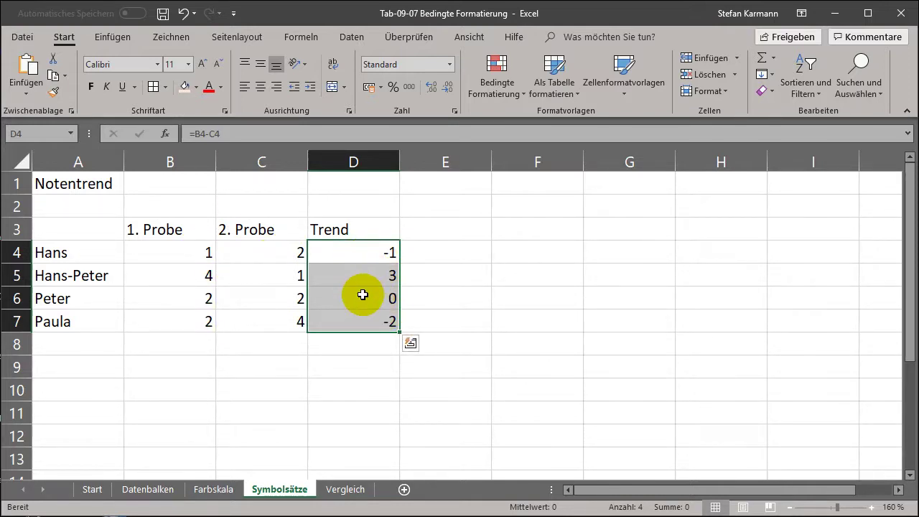
# - Apply the 3 Dreiecke triangle icon set to the Trend values D4:D7
pyautogui.click(494, 95)
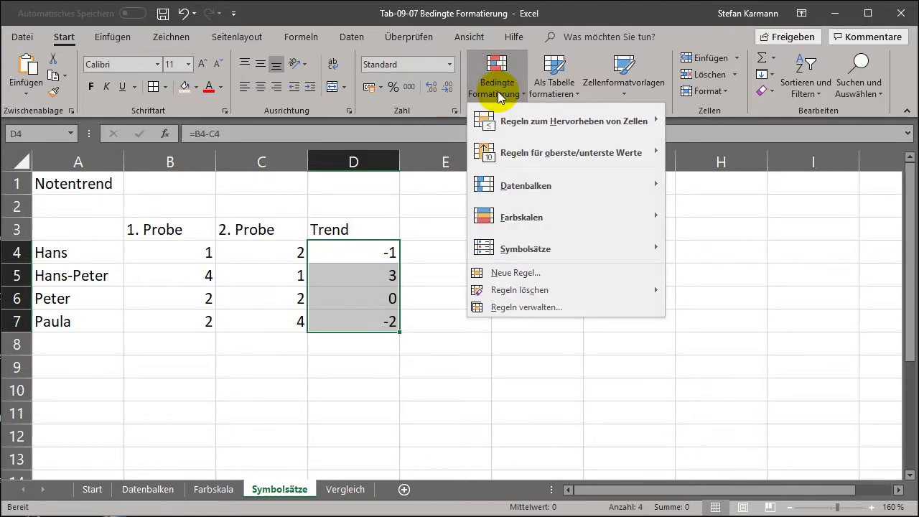
pyautogui.moveTo(525, 253)
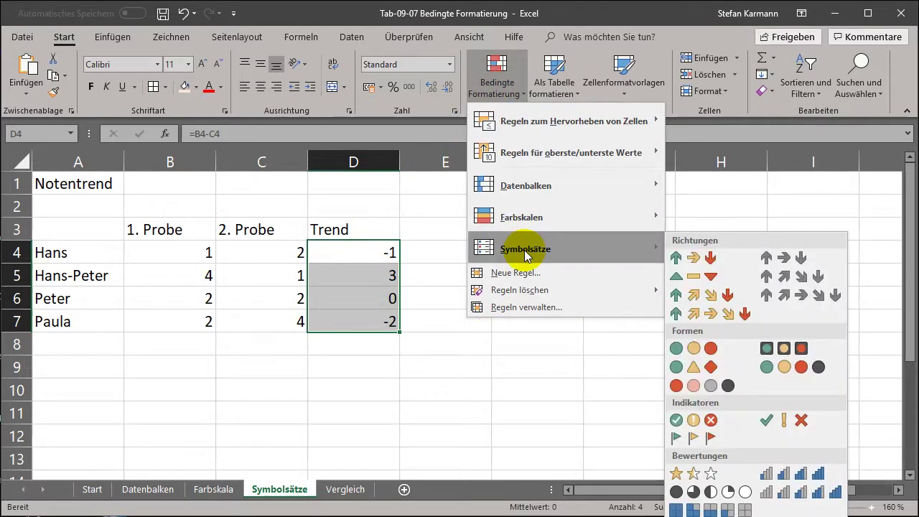
pyautogui.click(711, 278)
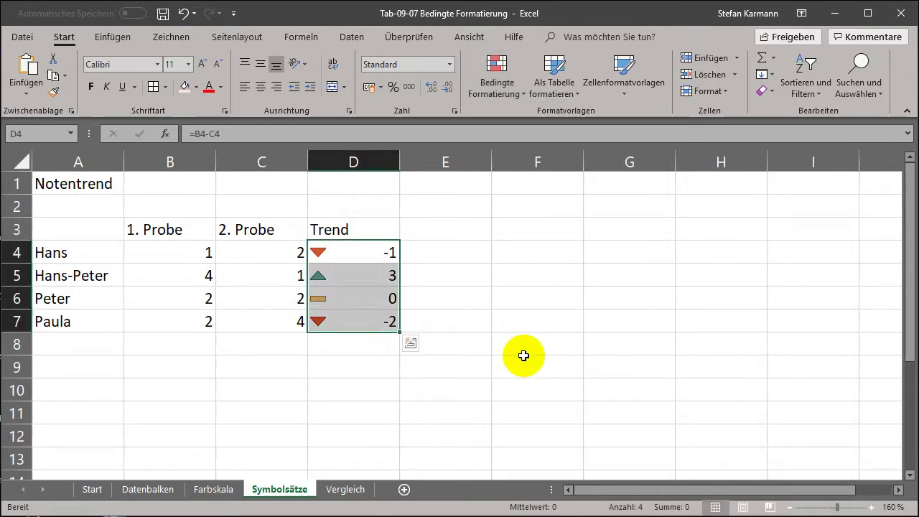
pyautogui.click(528, 363)
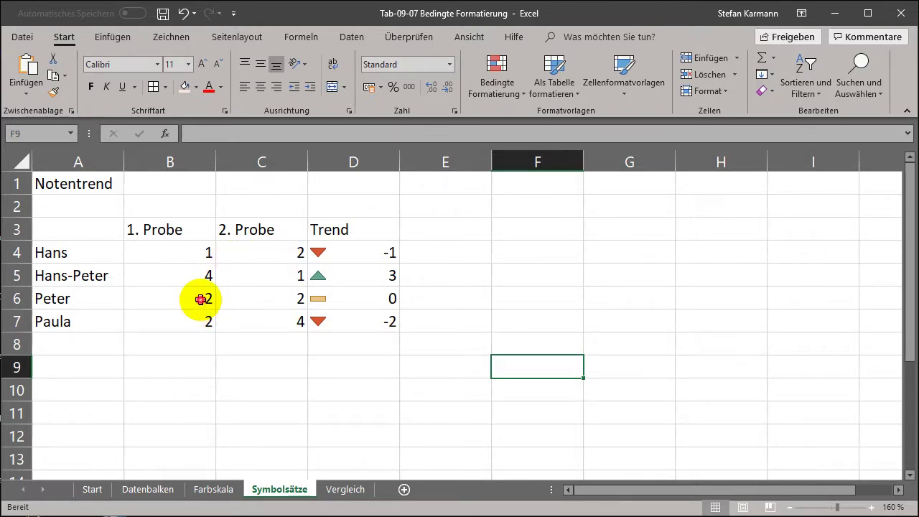
# - Check the equal scores in row 6, then reselect D4:D7 for further icon formatting
pyautogui.moveTo(201, 299); pyautogui.dragTo(250, 298)
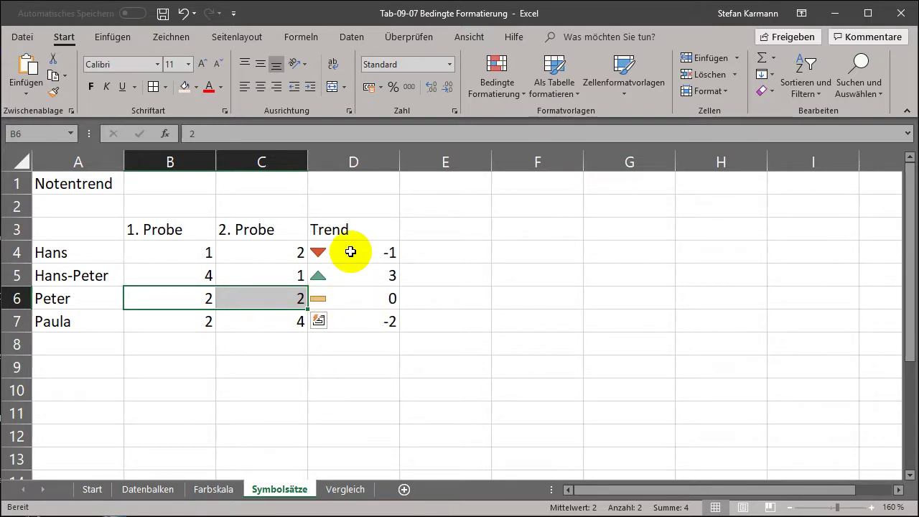
pyautogui.moveTo(350, 252); pyautogui.dragTo(351, 316)
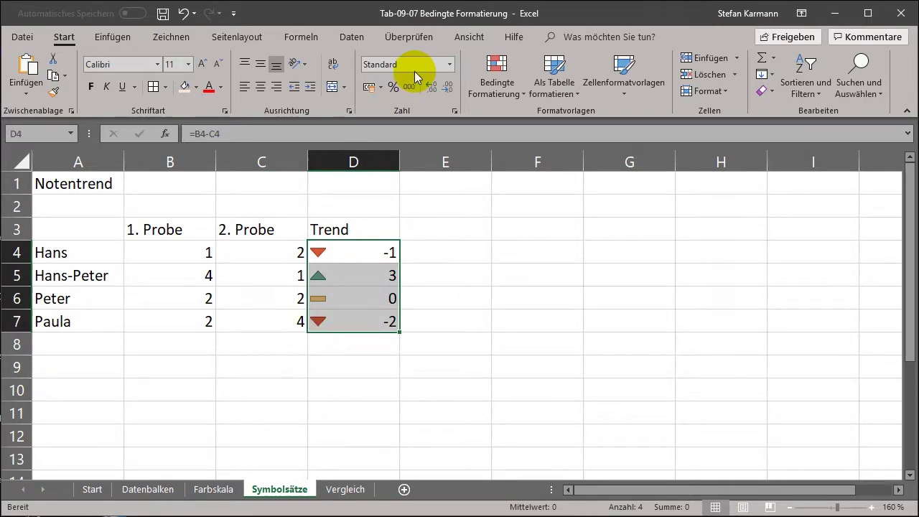
pyautogui.click(497, 85)
# - Start a custom icon-set rule for the Trend values using the 4 farbige Pfeile arrow set
pyautogui.moveTo(562, 254)
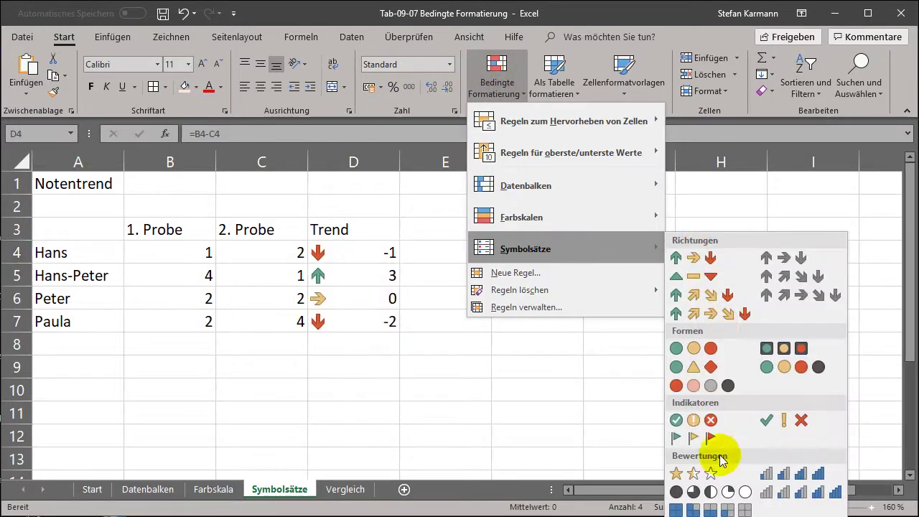
pyautogui.click(661, 507)
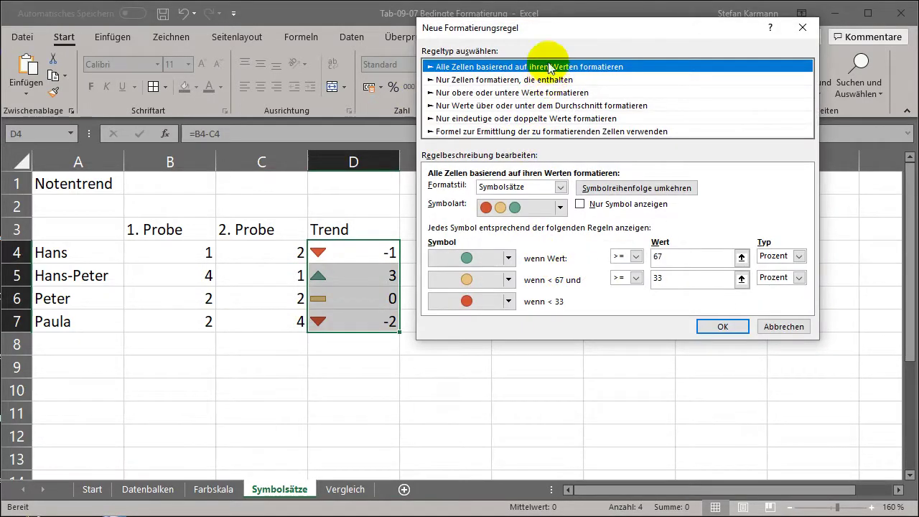
pyautogui.moveTo(545, 42); pyautogui.dragTo(560, 128)
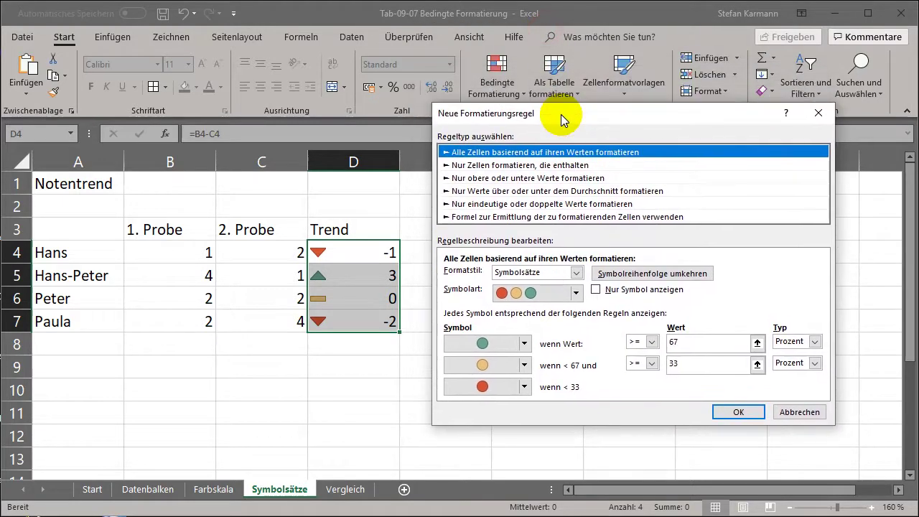
pyautogui.click(577, 293)
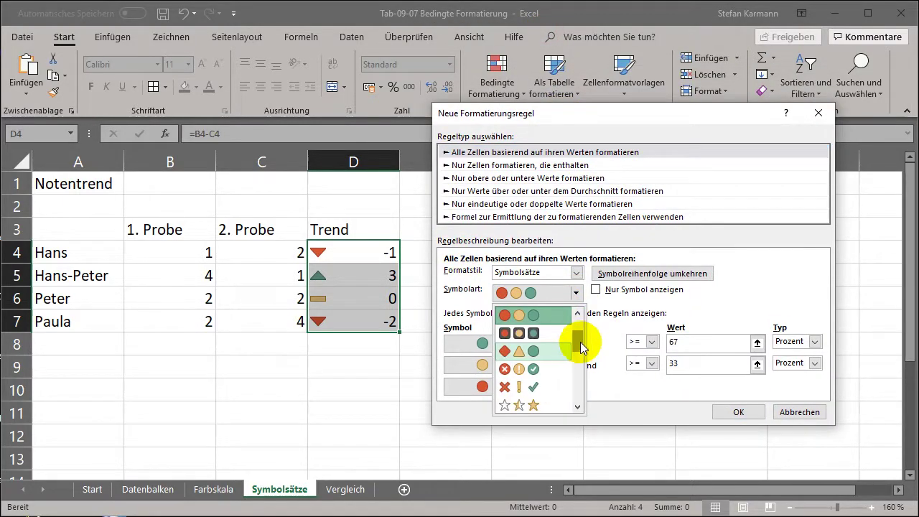
pyautogui.moveTo(579, 331); pyautogui.dragTo(580, 365)
pyautogui.click(533, 346)
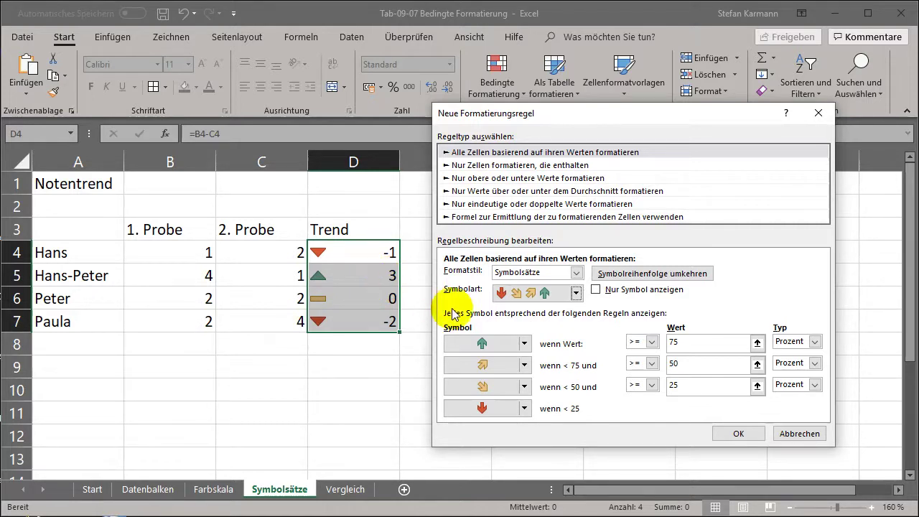
# - Switch the three arrow thresholds to type Zahl with values 2, 1 and 0
pyautogui.click(813, 343)
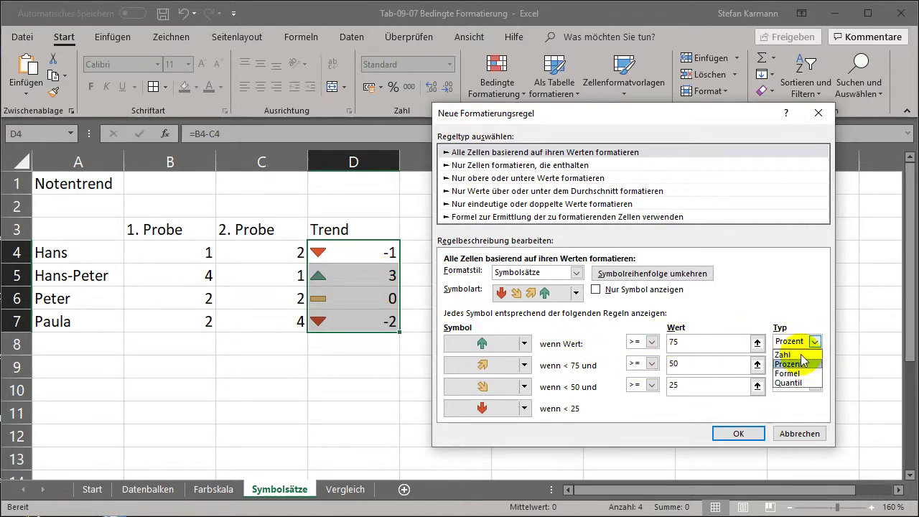
pyautogui.click(794, 355)
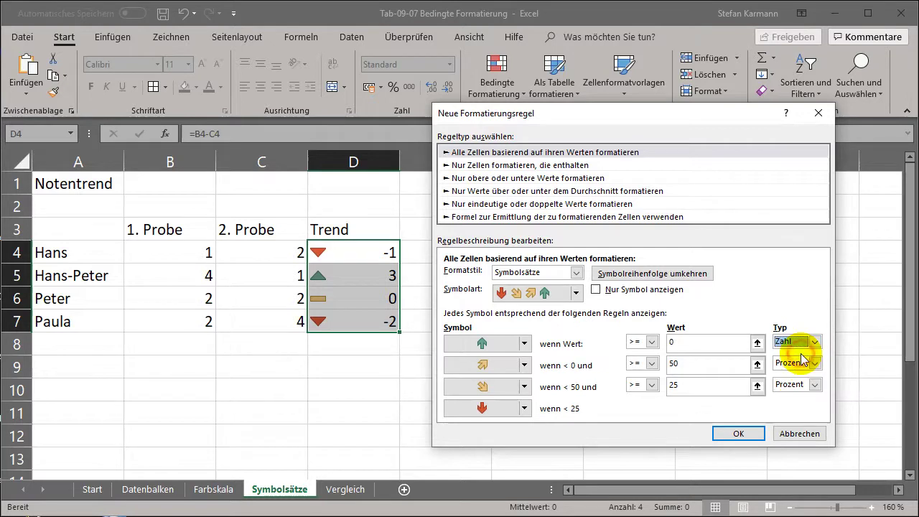
pyautogui.click(670, 342)
pyautogui.write('2')
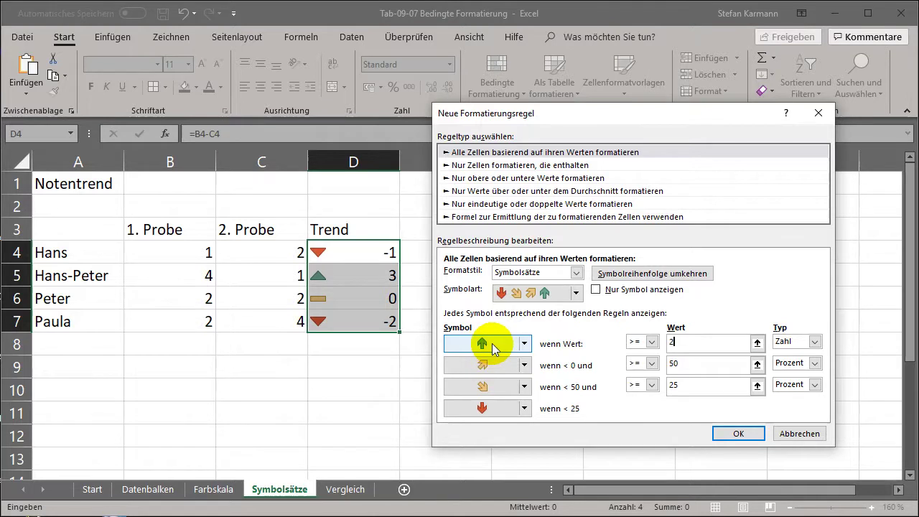
pyautogui.doubleClick(676, 364)
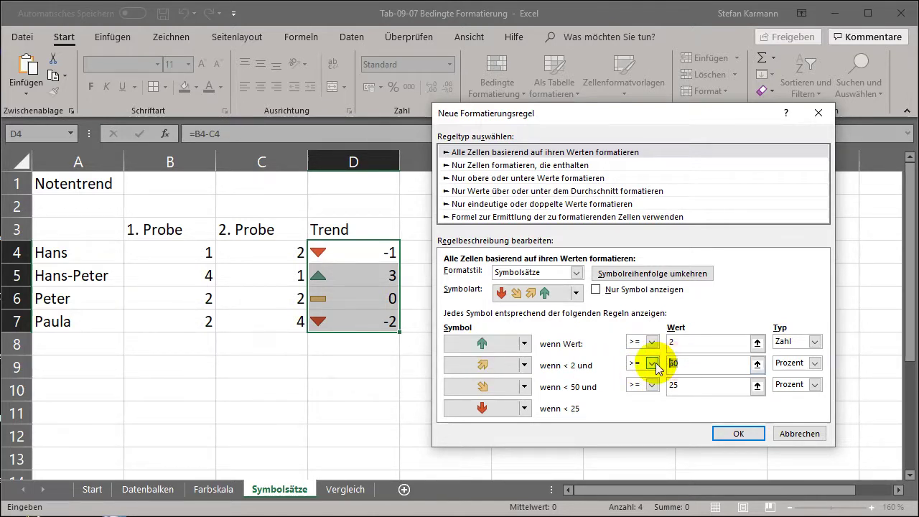
pyautogui.write('1')
pyautogui.click(815, 364)
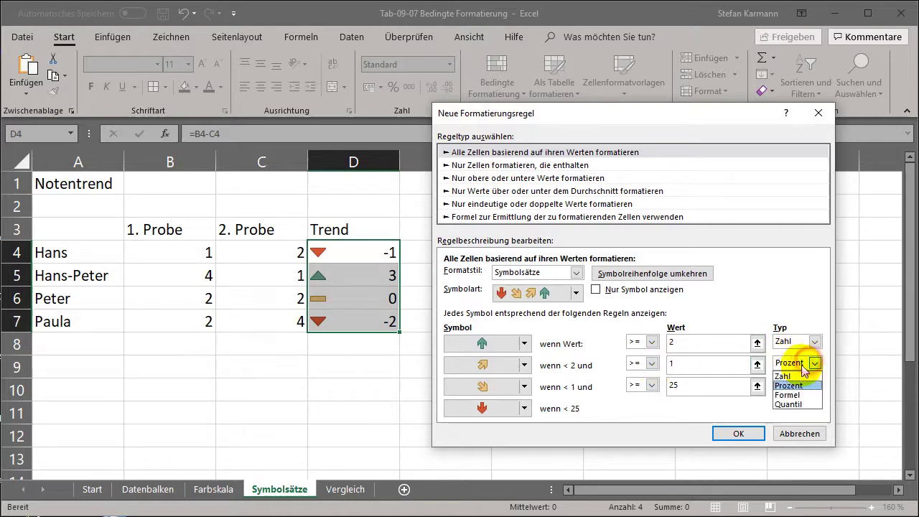
pyautogui.click(808, 375)
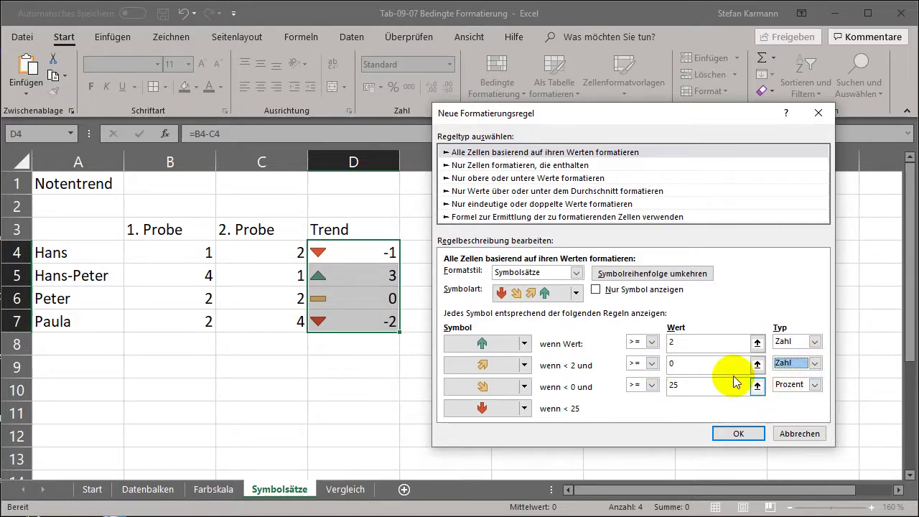
pyautogui.click(715, 365)
pyautogui.write('1')
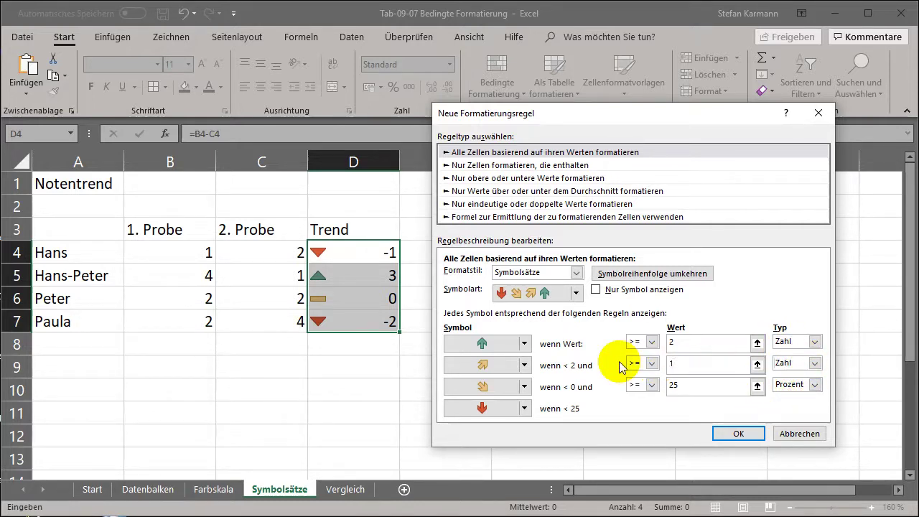
pyautogui.click(814, 385)
pyautogui.click(798, 397)
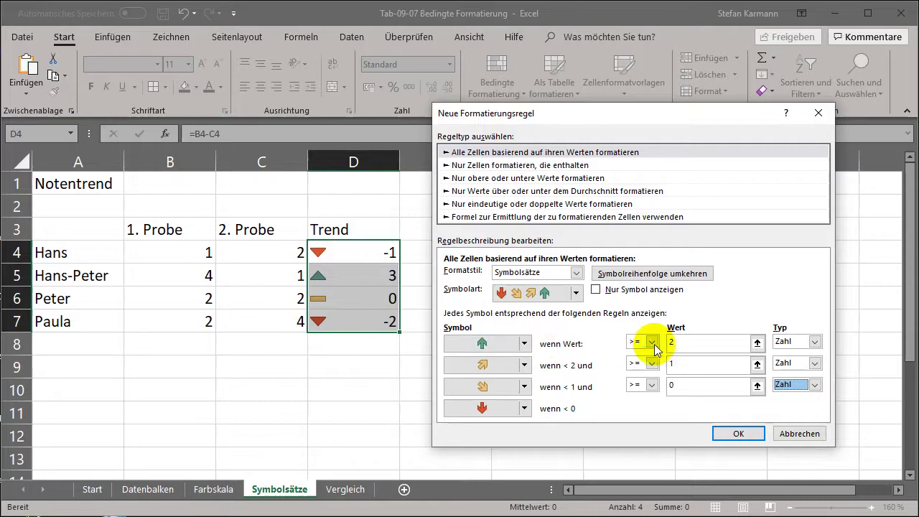
pyautogui.click(738, 433)
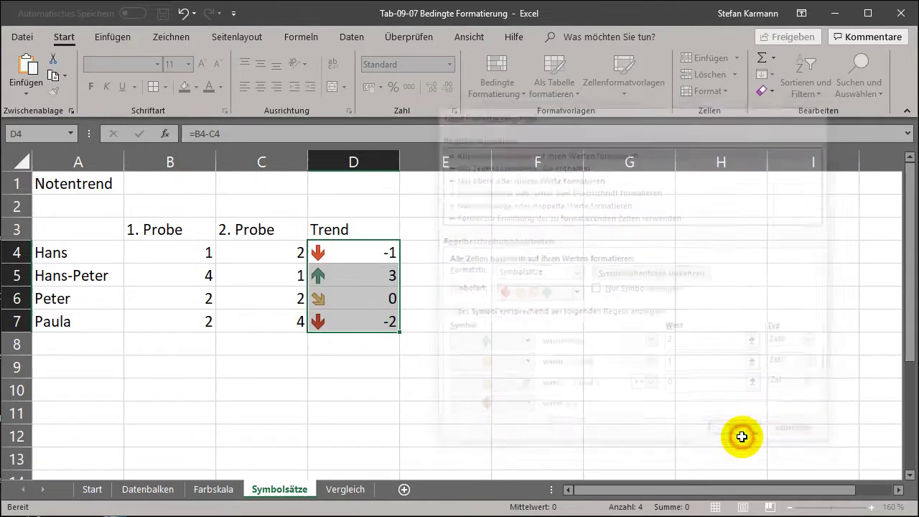
pyautogui.click(466, 367)
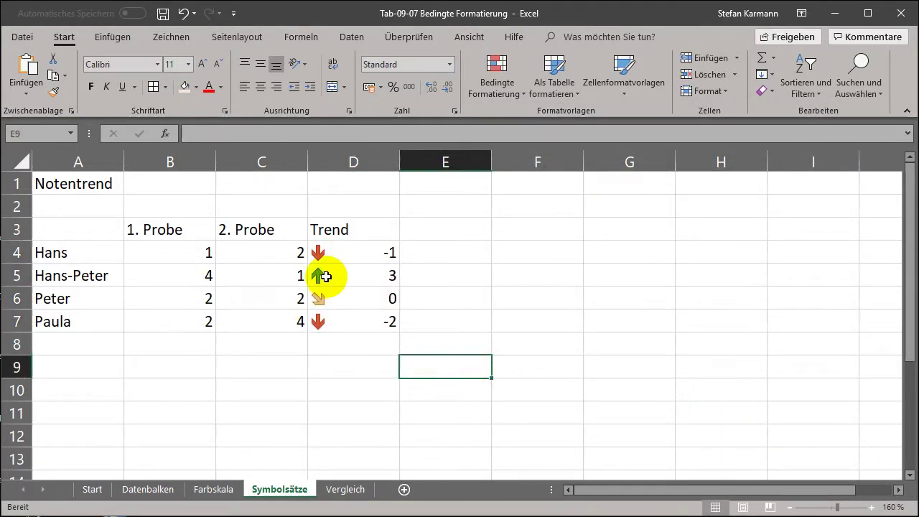